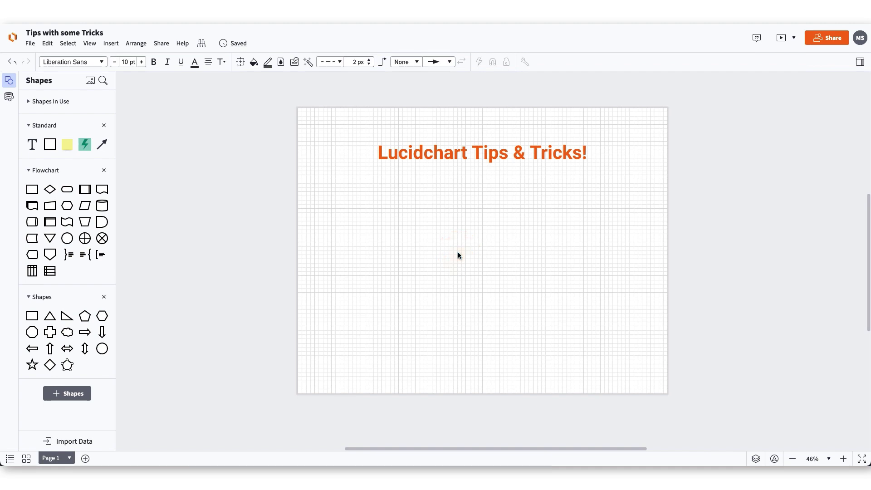
- Set the default shape style to Roboto font, orange fill and a solid outline
{"action": "left_click", "coordinate": [72, 61]}
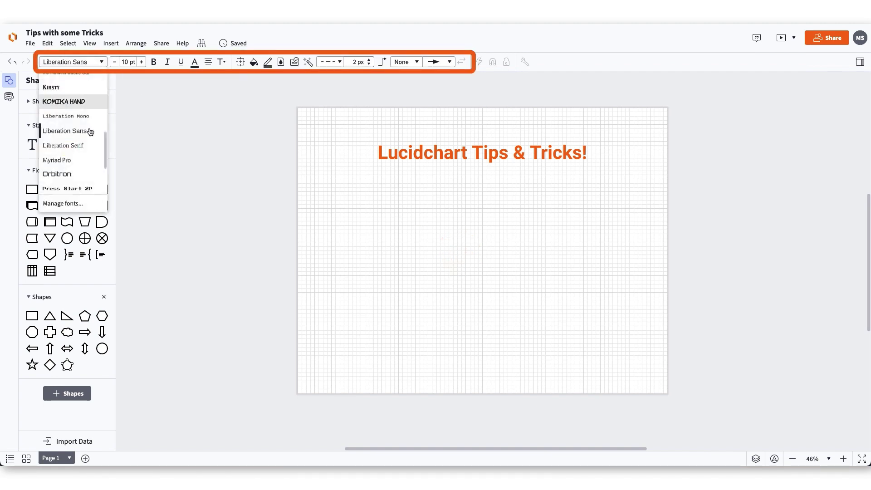
{"action": "scroll", "coordinate": [91, 132], "scroll_direction": "down", "scroll_amount": 3}
{"action": "left_click", "coordinate": [90, 128]}
{"action": "left_click", "coordinate": [254, 62]}
{"action": "left_click", "coordinate": [202, 91]}
{"action": "left_click", "coordinate": [329, 61]}
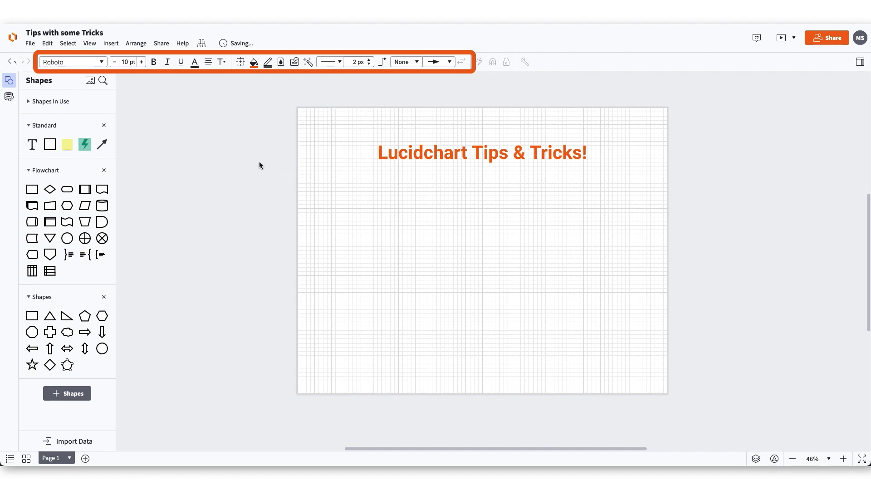
{"action": "left_click", "coordinate": [295, 93]}
- Place two orange rectangles mid-canvas, enlarging one wide and stretching the other taller
{"action": "left_click_drag", "start_coordinate": [32, 315], "coordinate": [435, 263]}
{"action": "left_click_drag", "start_coordinate": [32, 337], "coordinate": [509, 258]}
{"action": "left_click", "coordinate": [443, 254]}
{"action": "left_click_drag", "start_coordinate": [428, 242], "coordinate": [402, 234]}
{"action": "left_click", "coordinate": [521, 245]}
{"action": "left_click_drag", "start_coordinate": [521, 243], "coordinate": [521, 213]}
{"action": "left_click", "coordinate": [525, 322]}
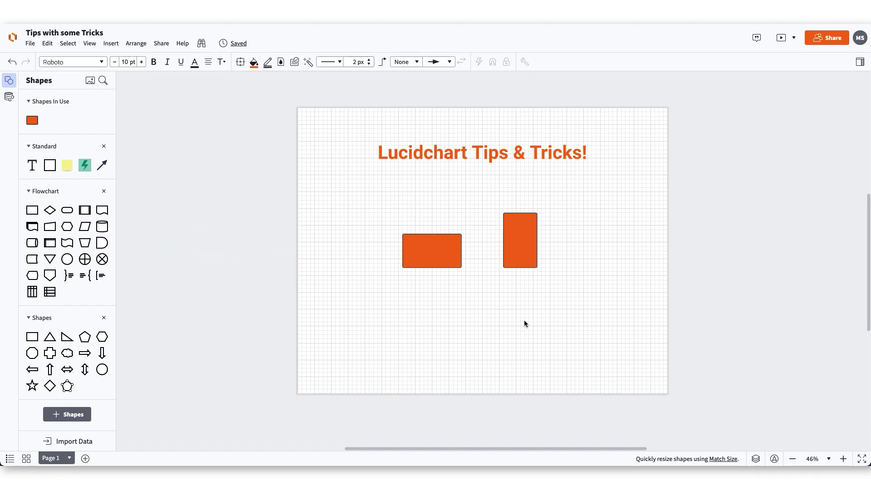
- Match both rectangles' width and height via Match Size, then align the right one level with the left
{"action": "left_click_drag", "start_coordinate": [556, 314], "coordinate": [413, 213]}
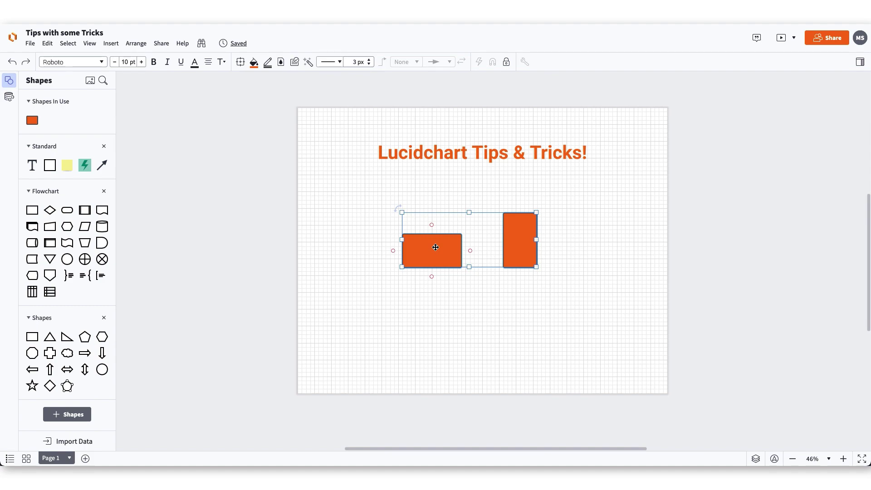
{"action": "right_click", "coordinate": [436, 248]}
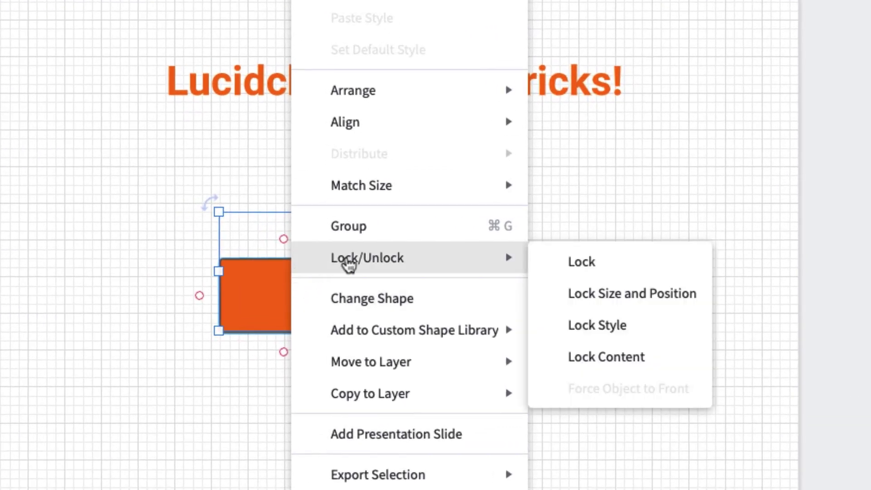
{"action": "mouse_move", "coordinate": [465, 202]}
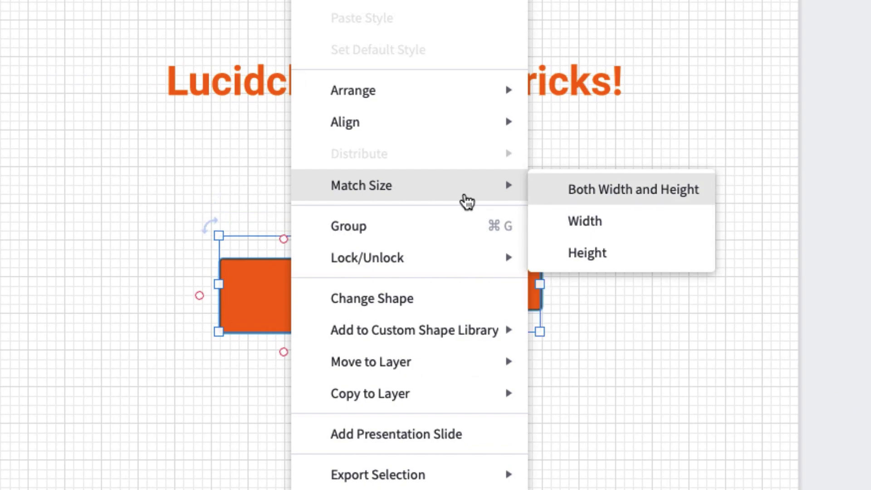
{"action": "left_click", "coordinate": [588, 190]}
{"action": "left_click", "coordinate": [585, 191]}
{"action": "left_click_drag", "start_coordinate": [486, 274], "coordinate": [489, 294]}
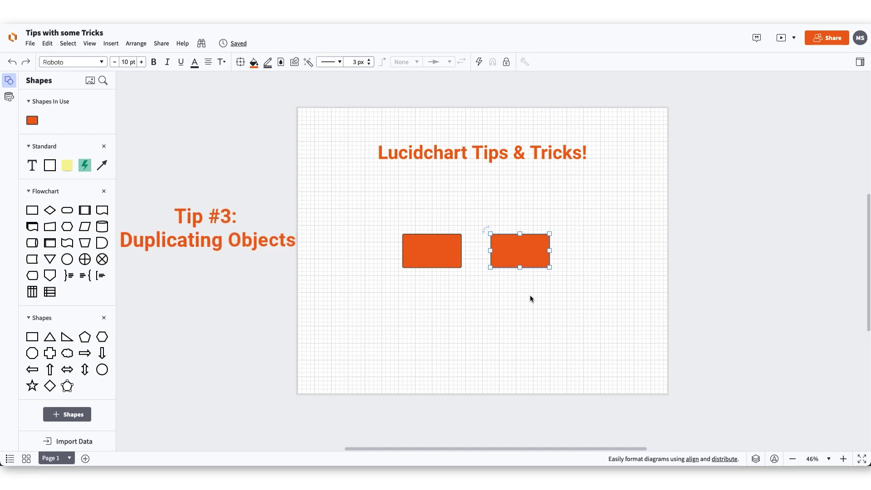
- Copy the left rectangle leftwards and the right rectangle rightwards, making four evenly spaced rectangles
{"action": "left_click", "coordinate": [530, 298]}
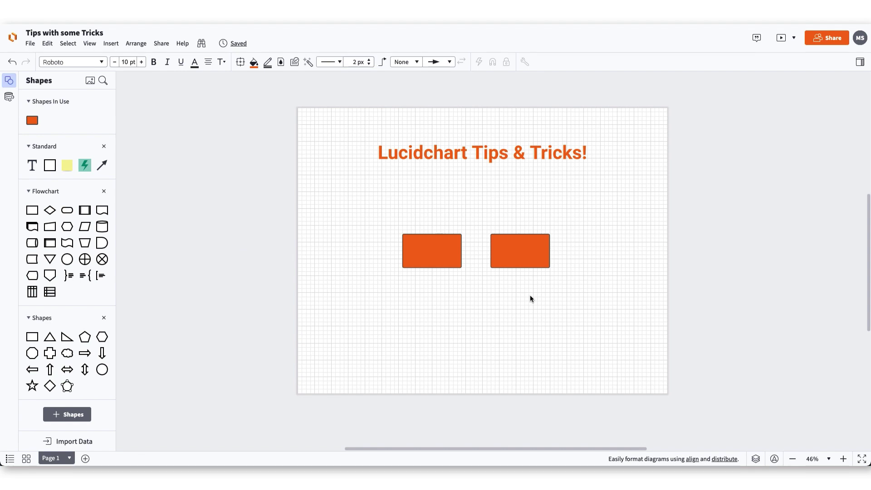
{"action": "left_click", "coordinate": [432, 250]}
{"action": "left_click_drag", "start_coordinate": [432, 249], "coordinate": [345, 249], "text": "alt"}
{"action": "left_click_drag", "start_coordinate": [534, 250], "coordinate": [610, 251]}
{"action": "left_click", "coordinate": [465, 298]}
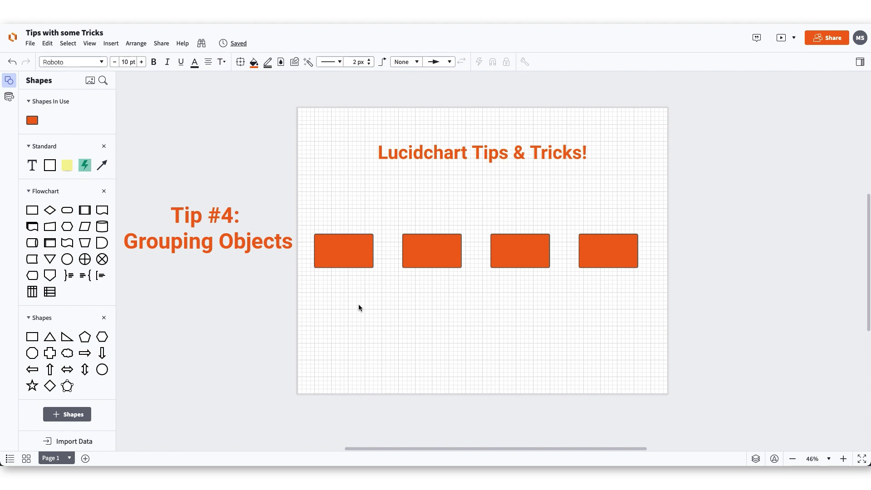
- Group all four orange rectangles and nudge the group slightly right under the heading
{"action": "left_click_drag", "start_coordinate": [308, 210], "coordinate": [650, 287]}
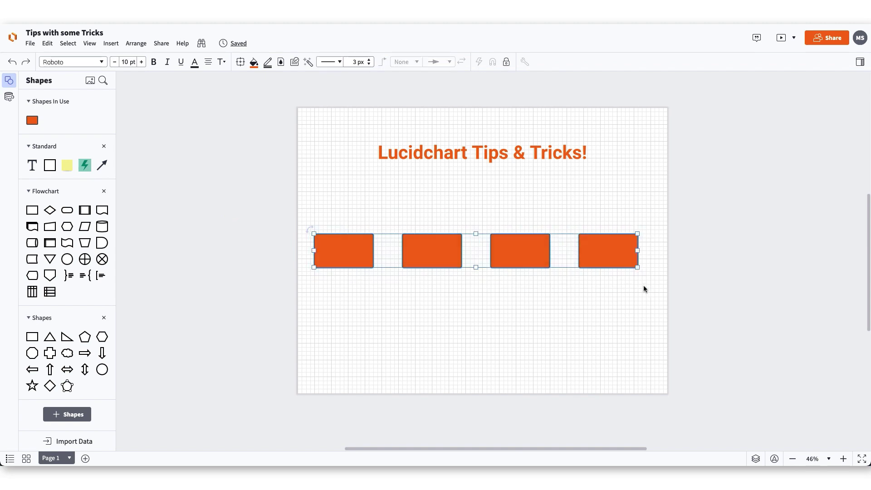
{"action": "right_click", "coordinate": [522, 252]}
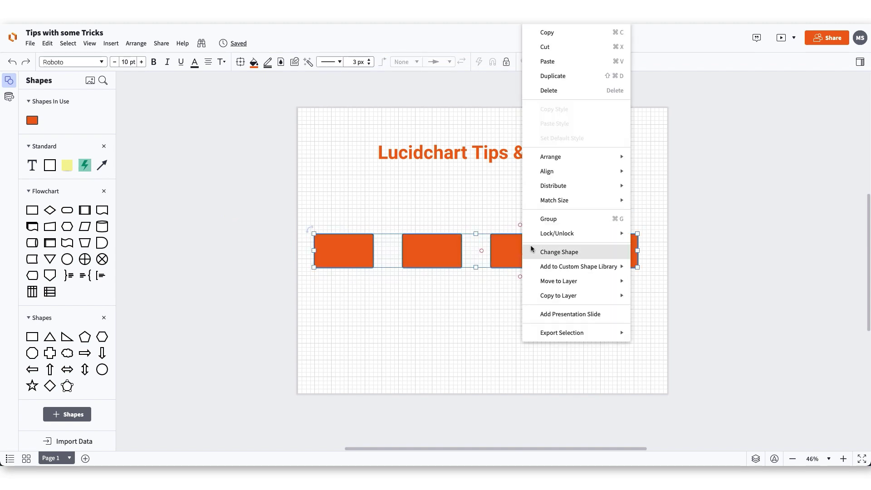
{"action": "left_click", "coordinate": [571, 220]}
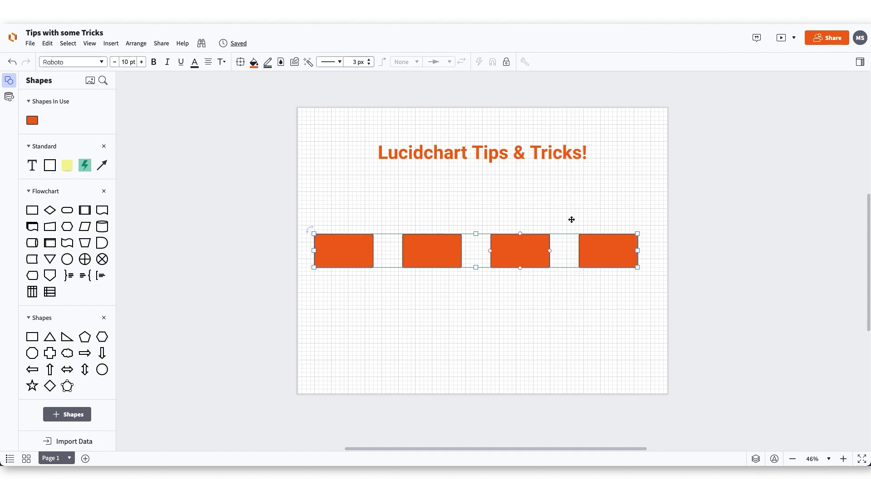
{"action": "mouse_move", "coordinate": [504, 243]}
{"action": "left_mouse_down"}
{"action": "mouse_move", "coordinate": [521, 227]}
{"action": "mouse_move", "coordinate": [534, 264]}
{"action": "mouse_move", "coordinate": [522, 236]}
{"action": "mouse_move", "coordinate": [510, 243]}
{"action": "left_mouse_up"}
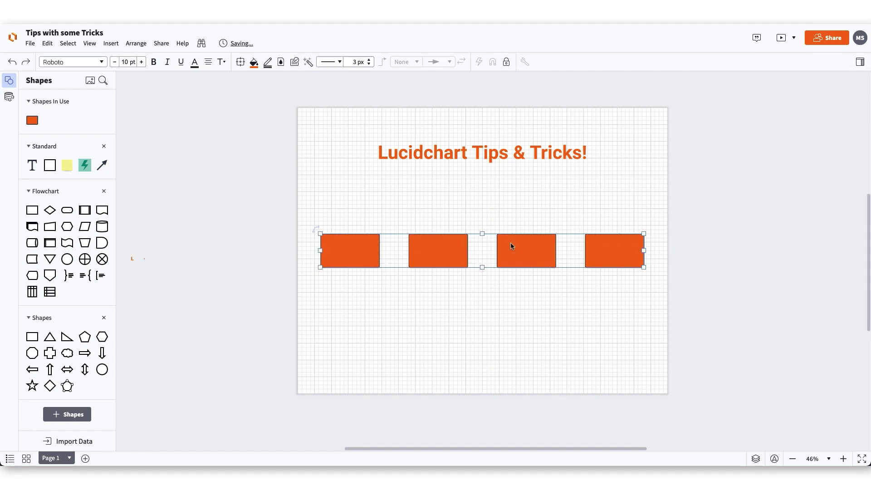
- Lock the third orange rectangle through its right-click Lock/Unlock menu
{"action": "left_click", "coordinate": [552, 308]}
{"action": "left_click", "coordinate": [546, 252]}
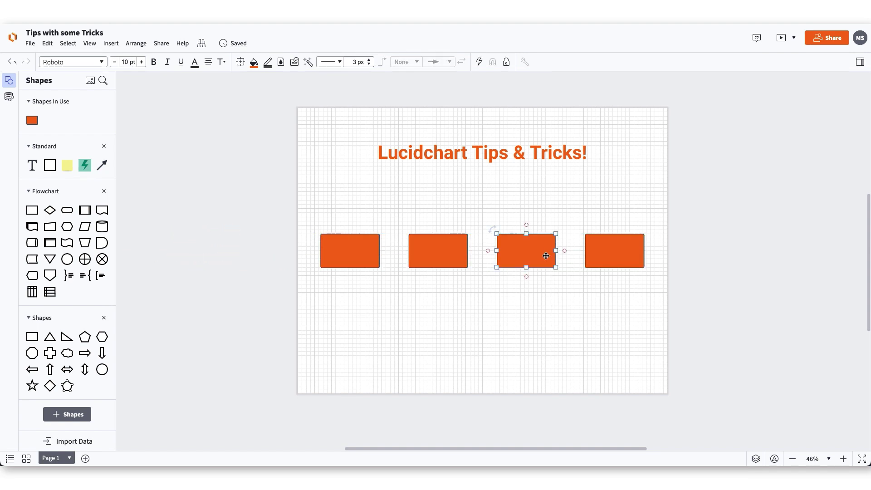
{"action": "right_click", "coordinate": [543, 257]}
{"action": "mouse_move", "coordinate": [543, 256]}
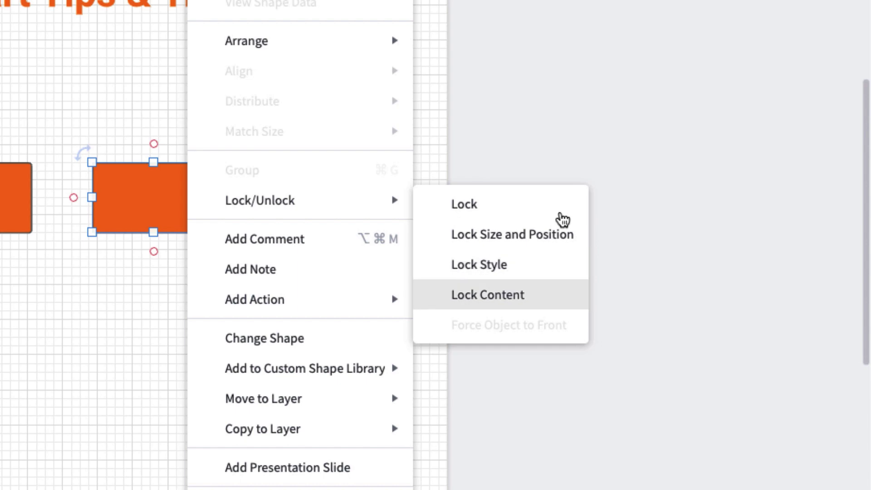
{"action": "left_click", "coordinate": [562, 214]}
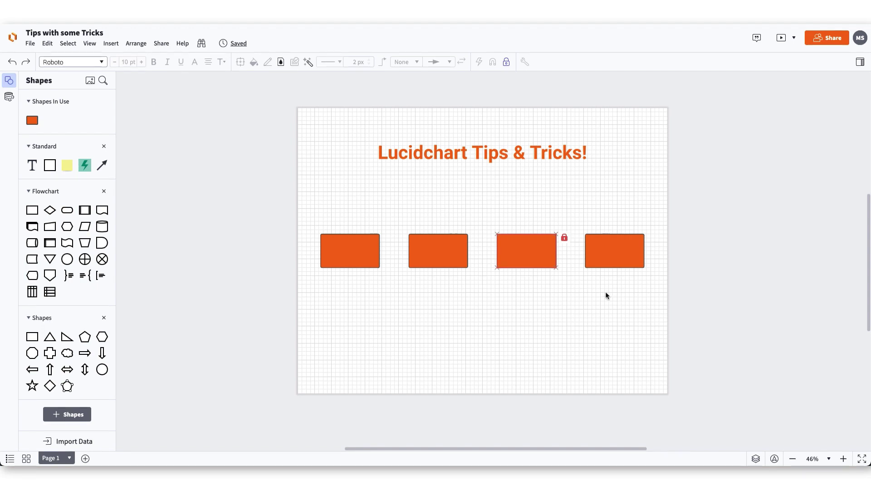
- Turn on Fully Locked for the second rectangle from the toolbar's lock options
{"action": "left_click", "coordinate": [434, 252]}
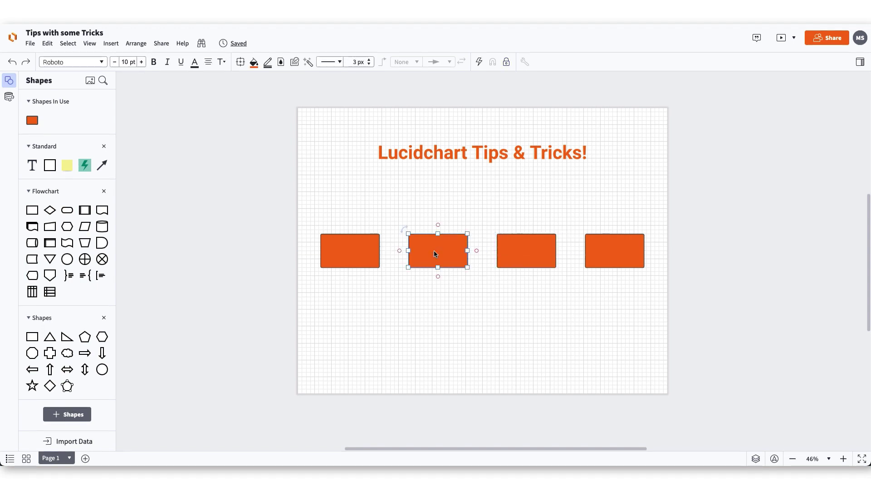
{"action": "left_click", "coordinate": [507, 64]}
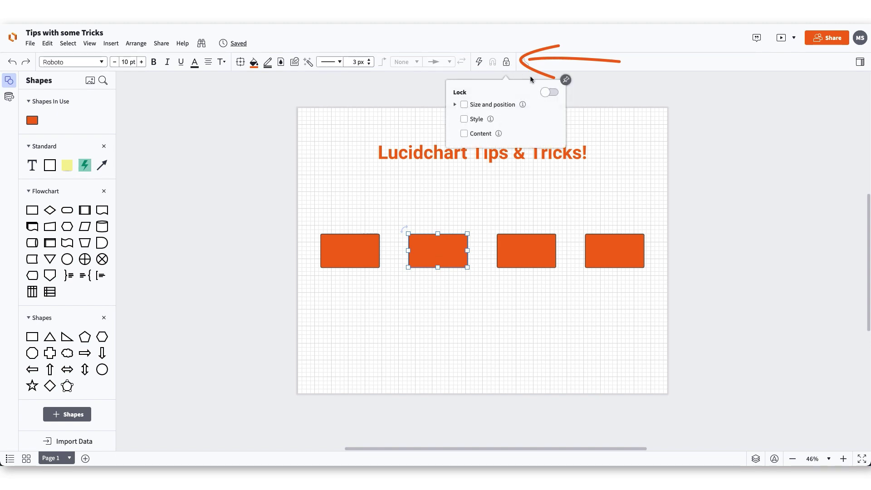
{"action": "left_click", "coordinate": [553, 93]}
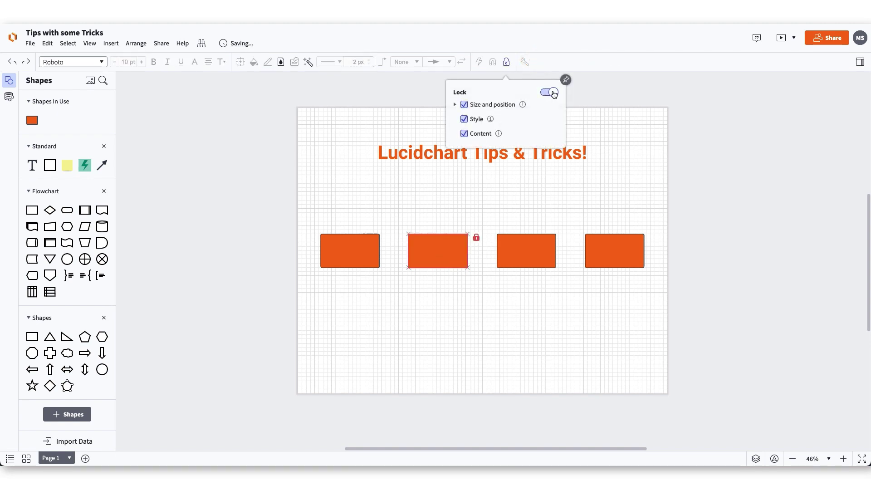
{"action": "left_click", "coordinate": [480, 319]}
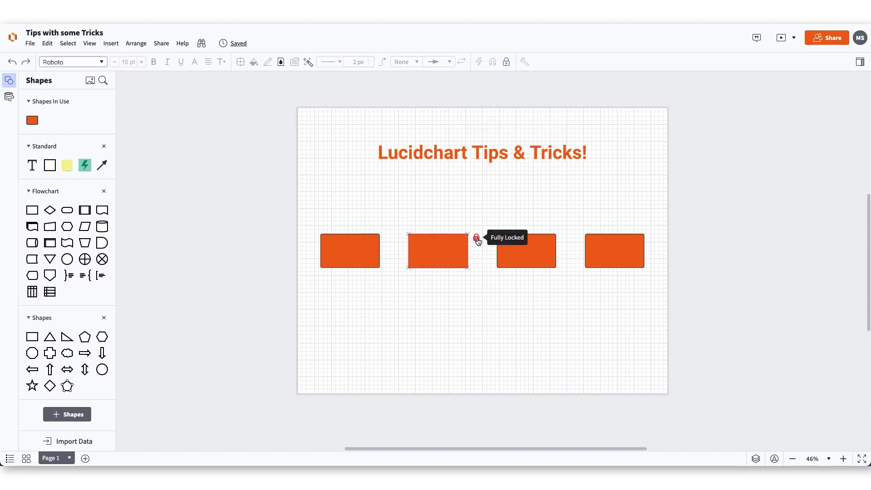
{"action": "left_click", "coordinate": [525, 250]}
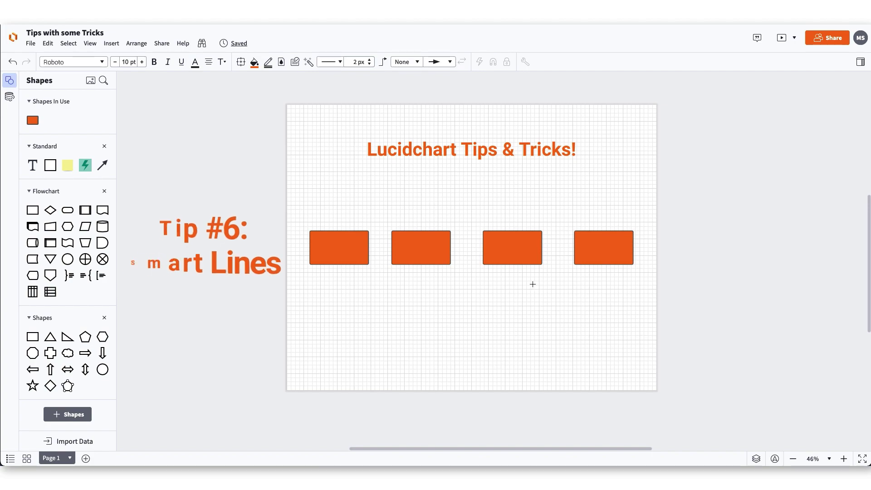
- Draw a smart-line arrow from the third rectangle to the second, then move the third below the second
{"action": "left_click", "coordinate": [520, 253]}
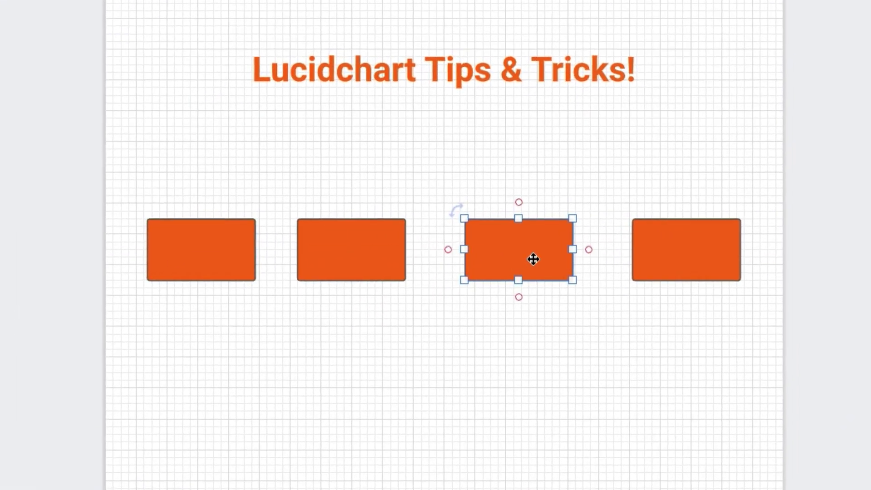
{"action": "mouse_move", "coordinate": [447, 249]}
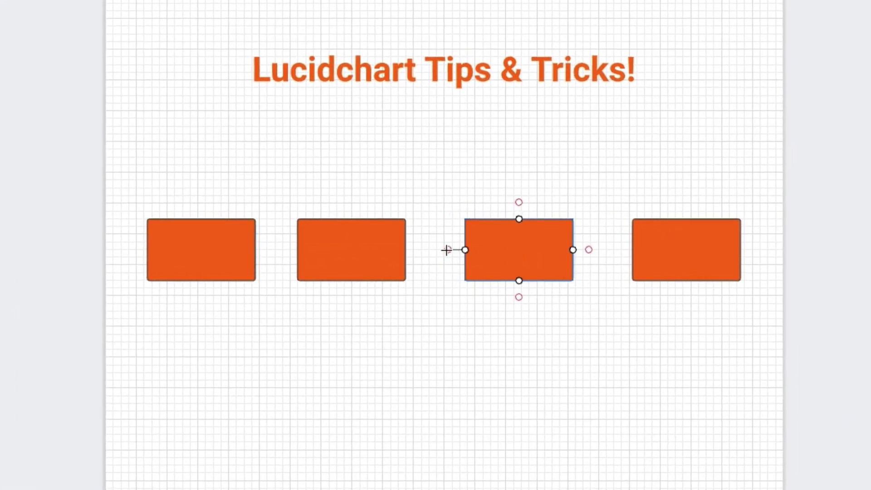
{"action": "left_click_drag", "start_coordinate": [445, 250], "coordinate": [398, 253]}
{"action": "left_click_drag", "start_coordinate": [399, 254], "coordinate": [391, 252]}
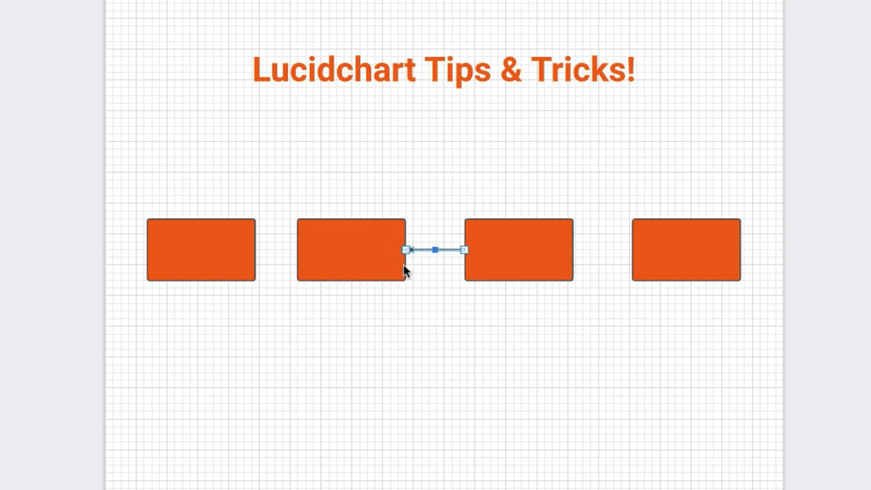
{"action": "left_click", "coordinate": [484, 345]}
{"action": "left_click_drag", "start_coordinate": [515, 251], "coordinate": [347, 381]}
{"action": "left_click", "coordinate": [526, 334]}
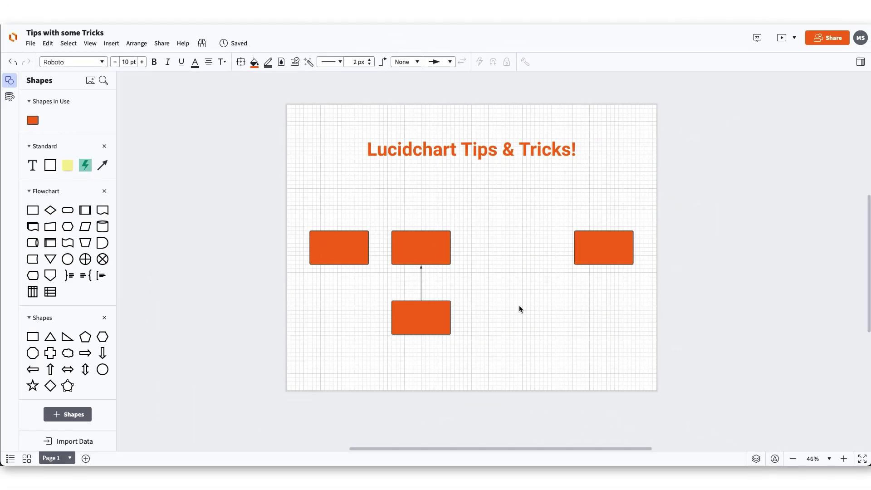